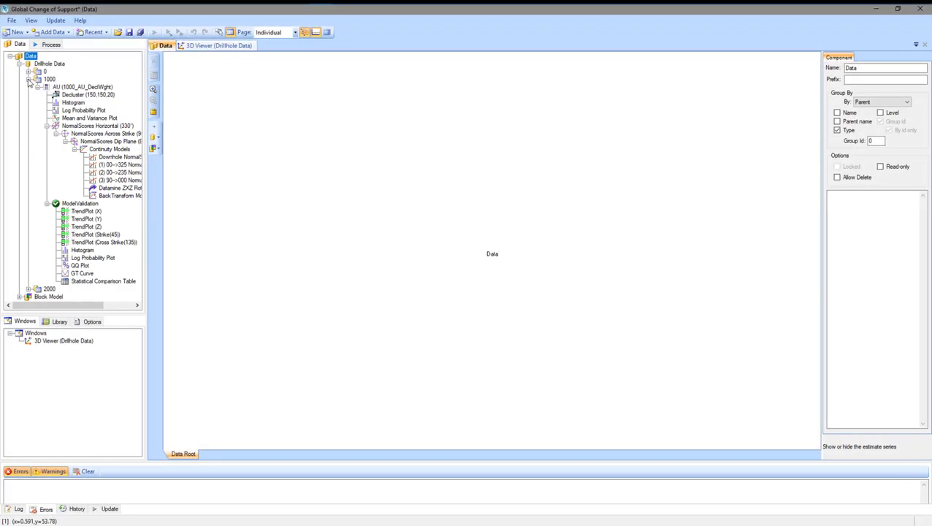
- Open the AU histogram for drillhole domain 1000 and apply a log scale to it
drag(145, 162, 216, 163)
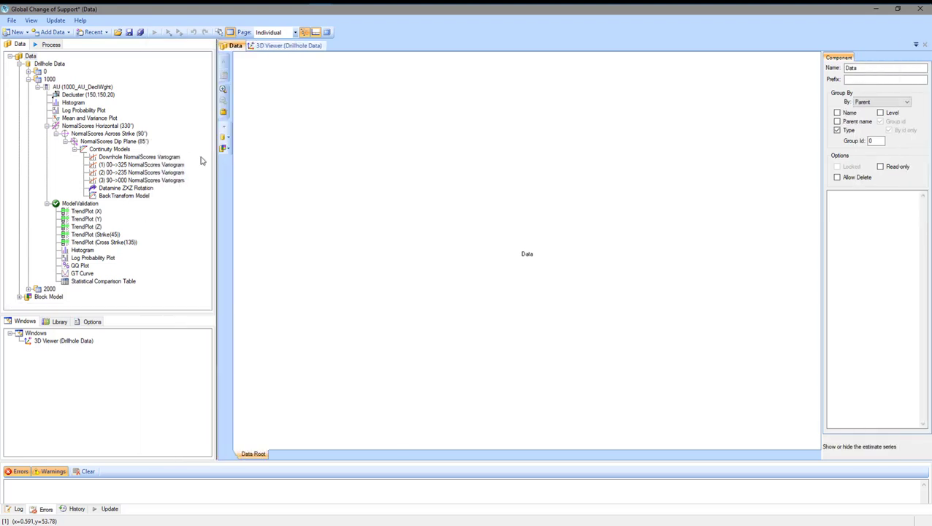
click(73, 102)
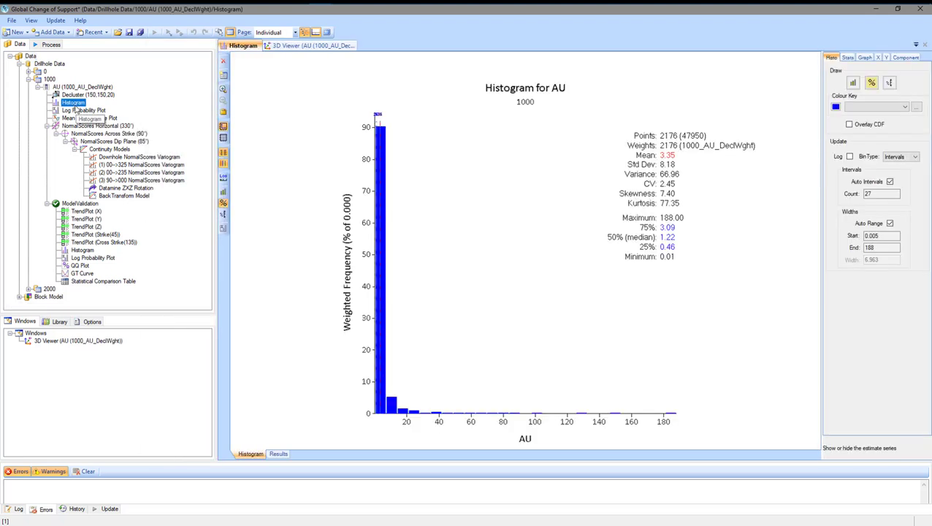
click(850, 157)
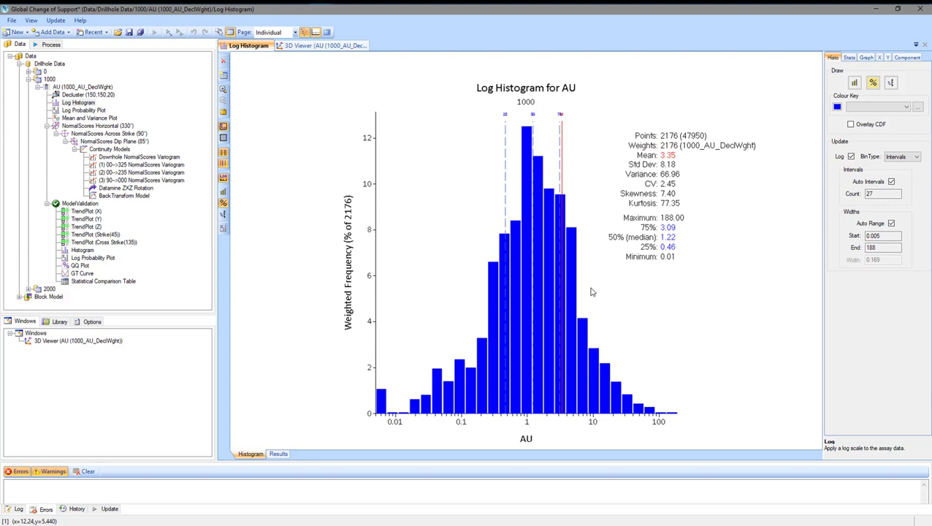
click(283, 245)
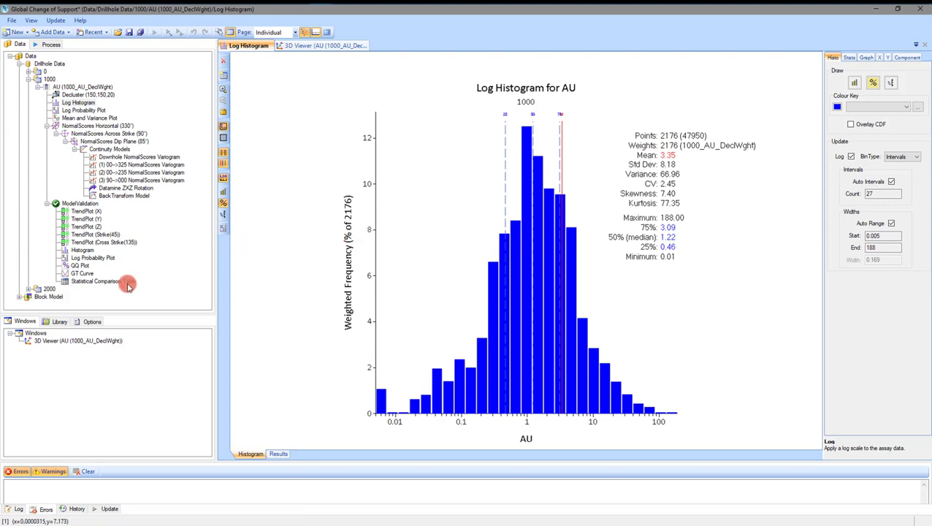
- Compare the block model domain 1000 Au Estimate log histogram with the drillhole log histogram, side by side and overlaid
click(20, 298)
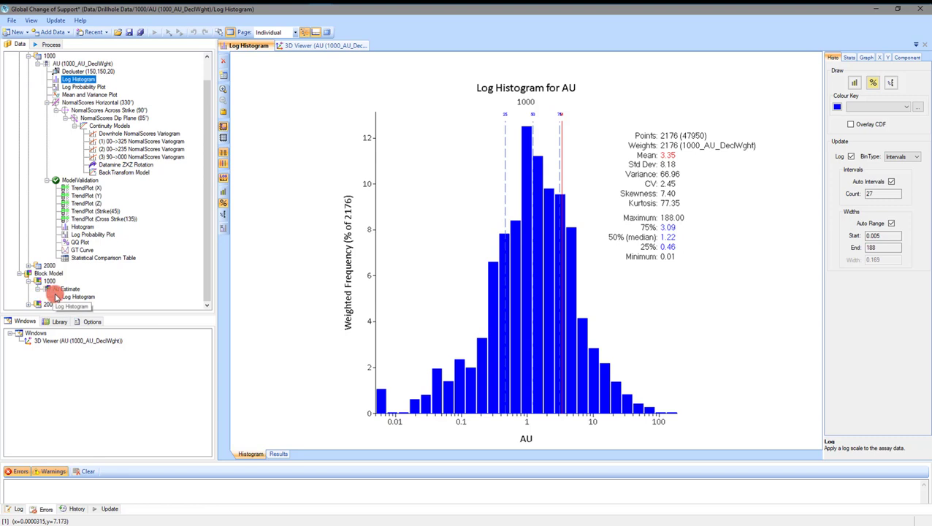
click(65, 298)
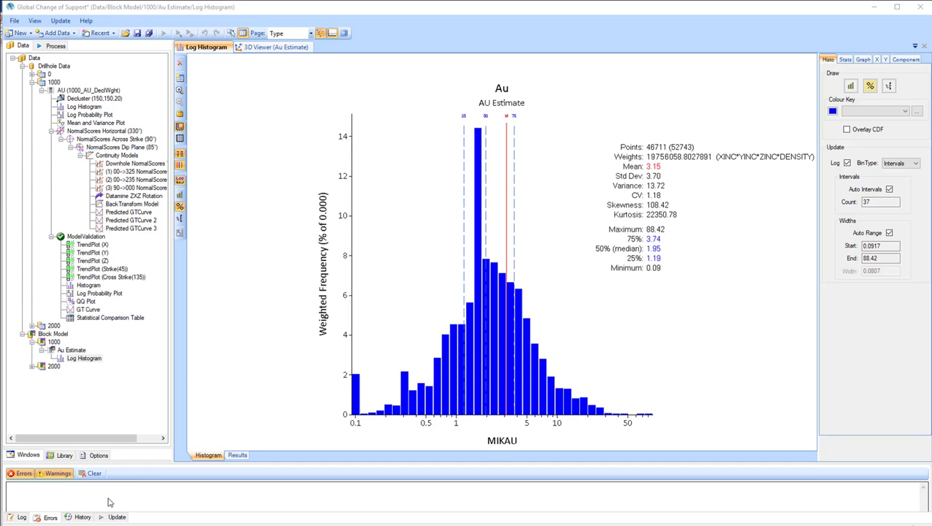
click(82, 107)
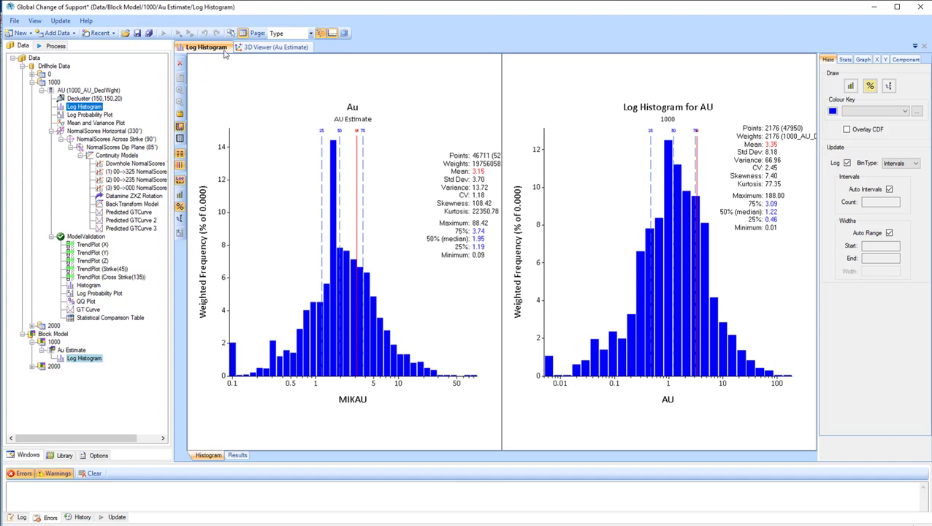
click(244, 35)
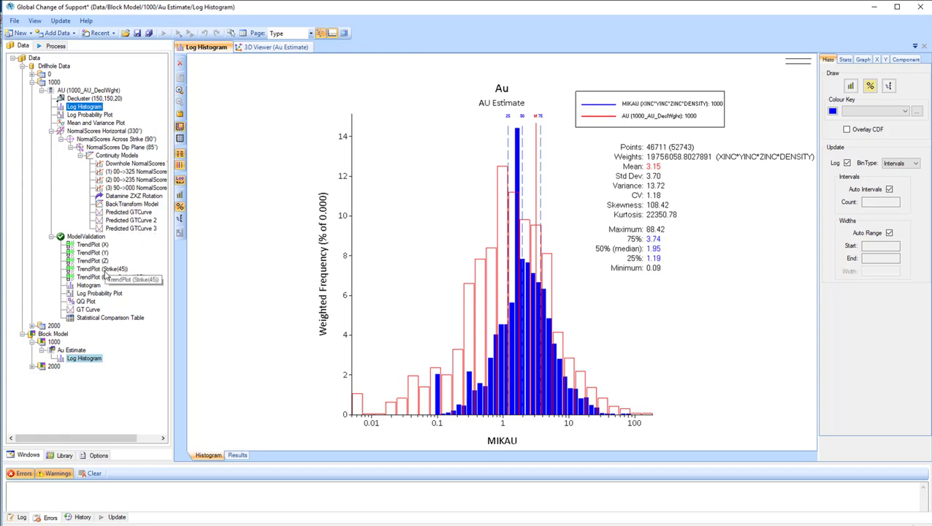
click(244, 33)
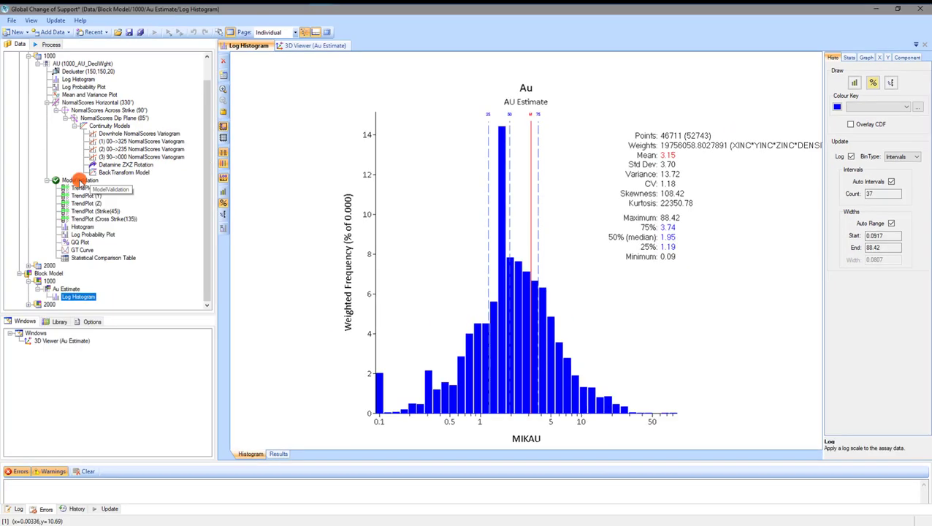
- Examine the domain 1000 model validation plots and the GT Curve, including its change-of-support and cut-off settings
click(79, 181)
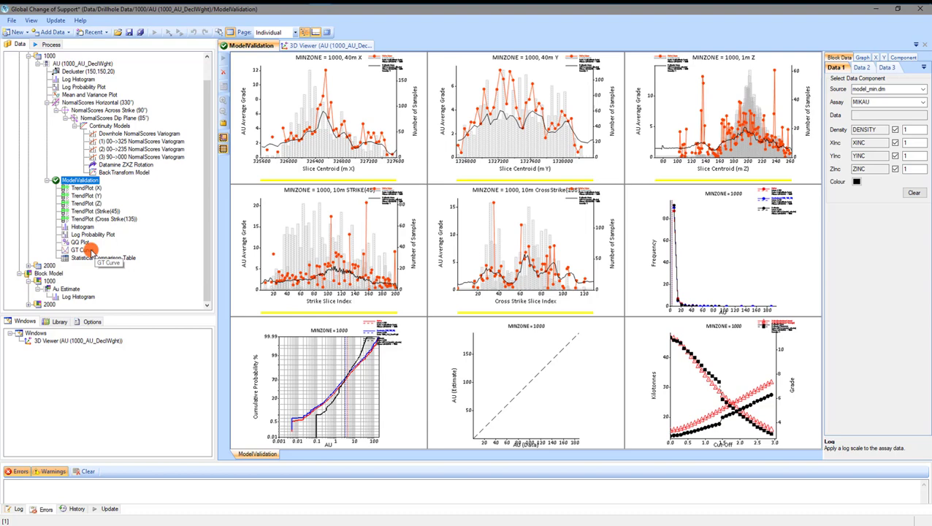
click(90, 251)
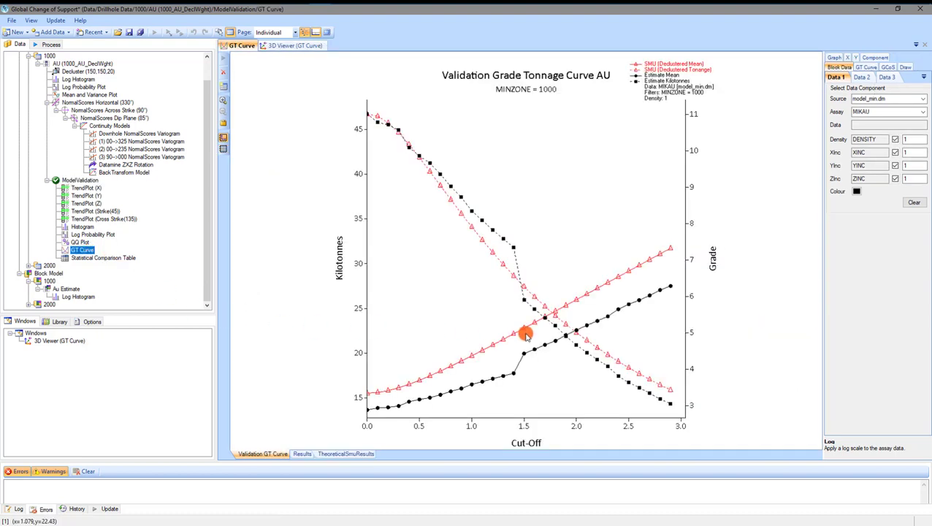
click(887, 67)
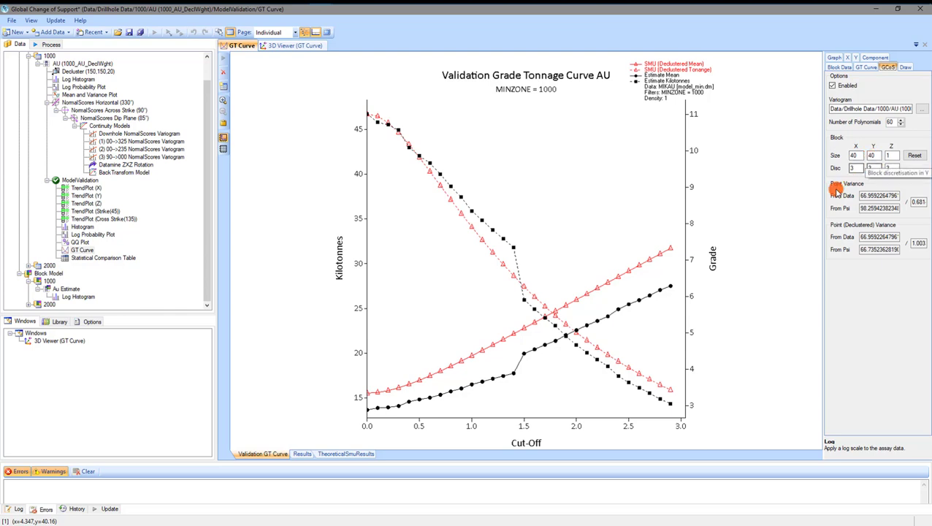
click(865, 67)
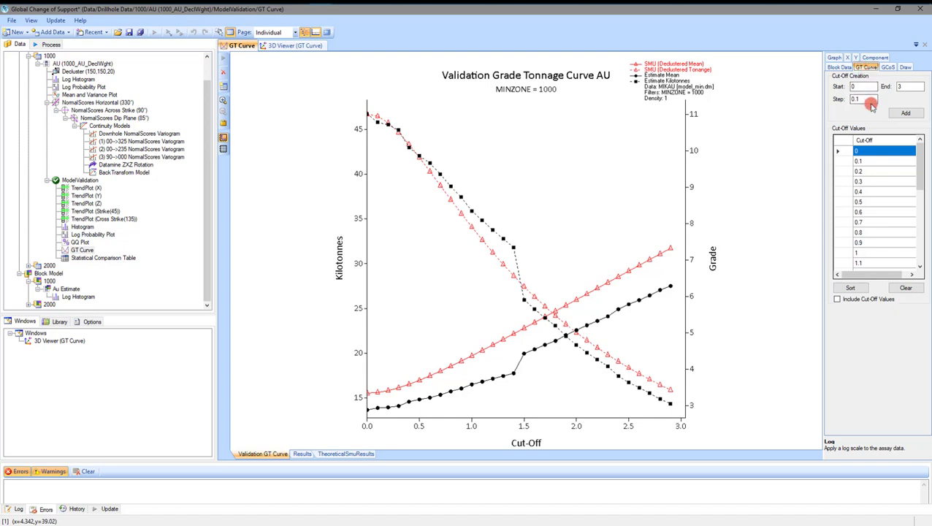
- Set the validation grade tonnage curve to use the alternative draw style
click(905, 67)
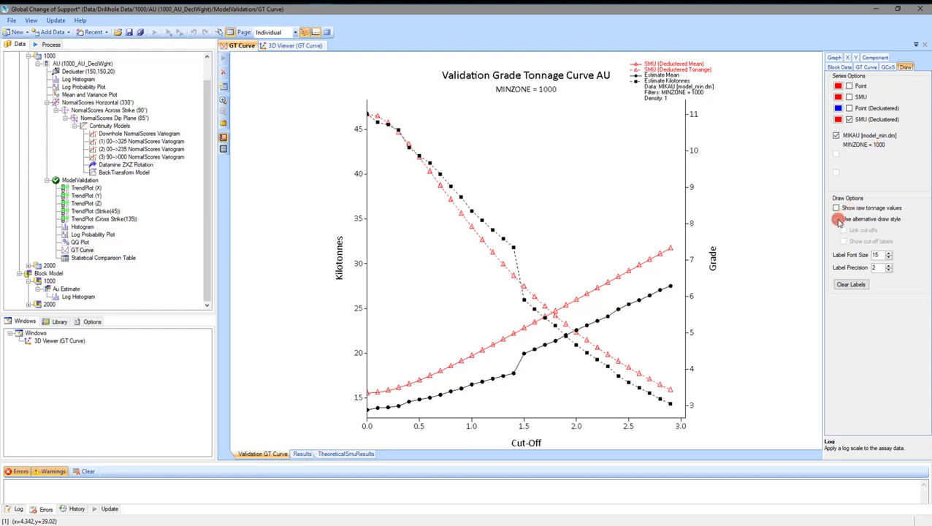
click(838, 220)
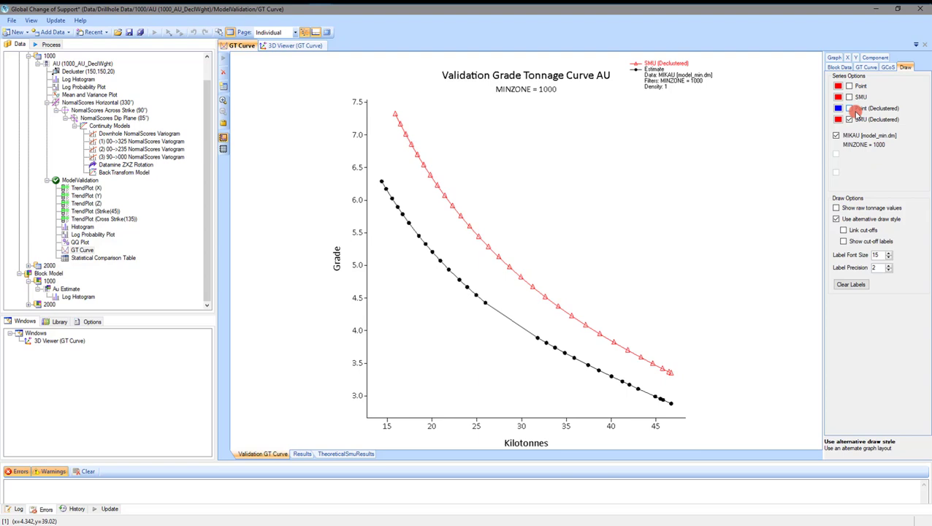
- Compare the SMU, SMU (Declustered) and Point (Declustered) series against the estimate, leaving only SMU (Declustered) shown beside it
click(849, 96)
click(849, 120)
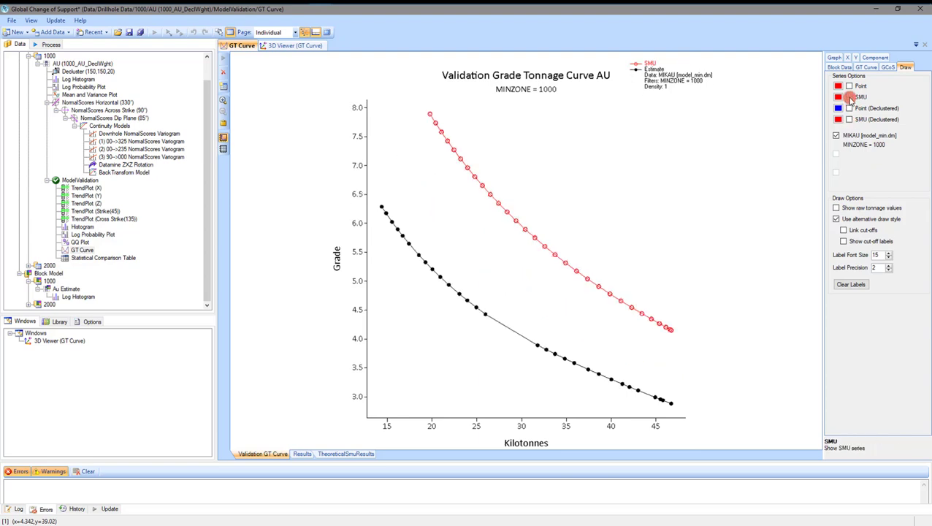
click(849, 96)
click(848, 119)
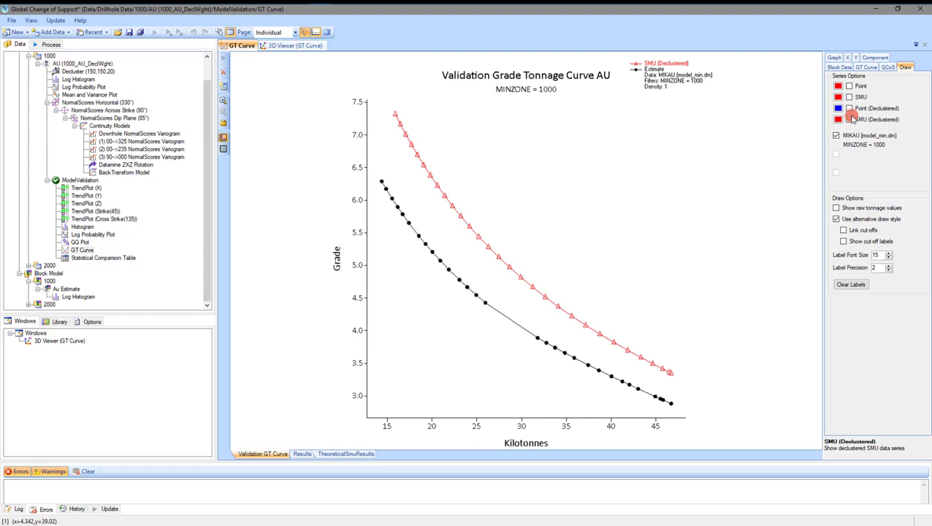
click(849, 108)
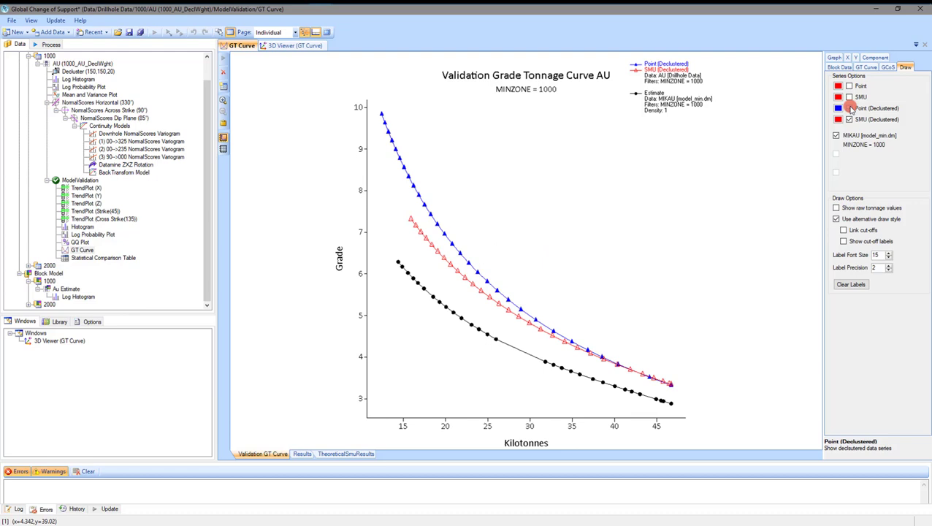
click(849, 108)
click(849, 108)
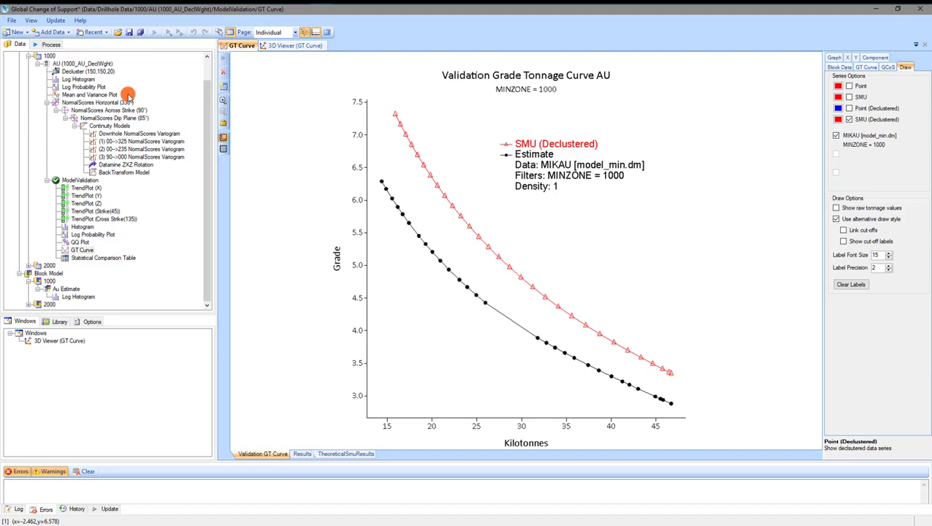
- Review the NormalScores Horizontal, Across Strike and Dip Plane continuity fans and the Continuity Models for domain 1000
click(84, 102)
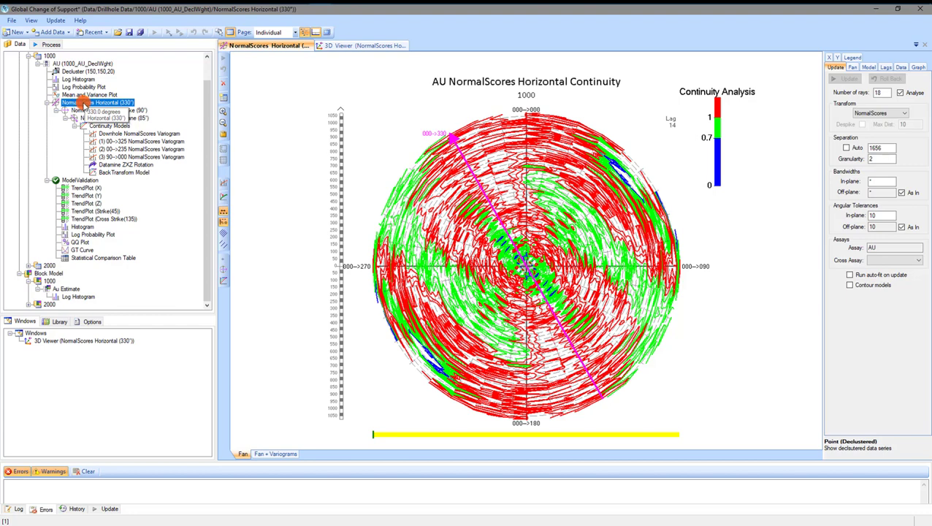
click(82, 110)
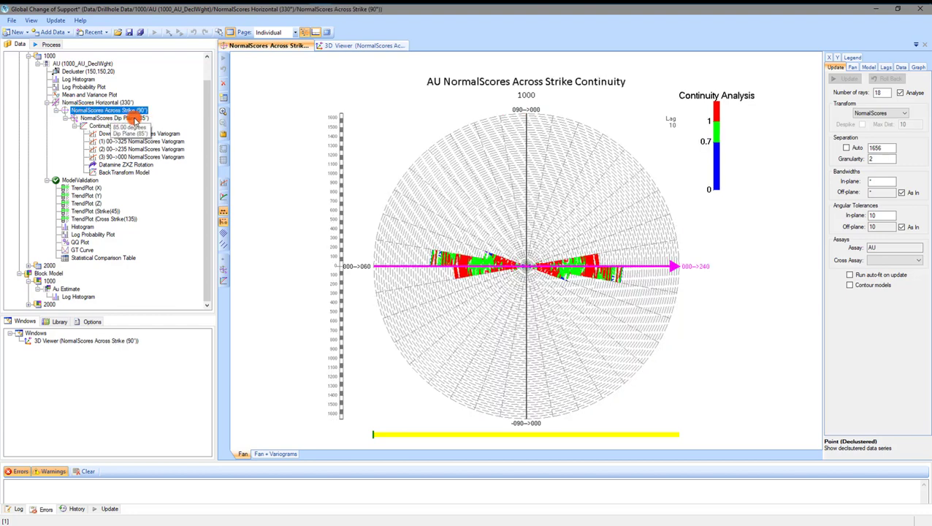
click(134, 119)
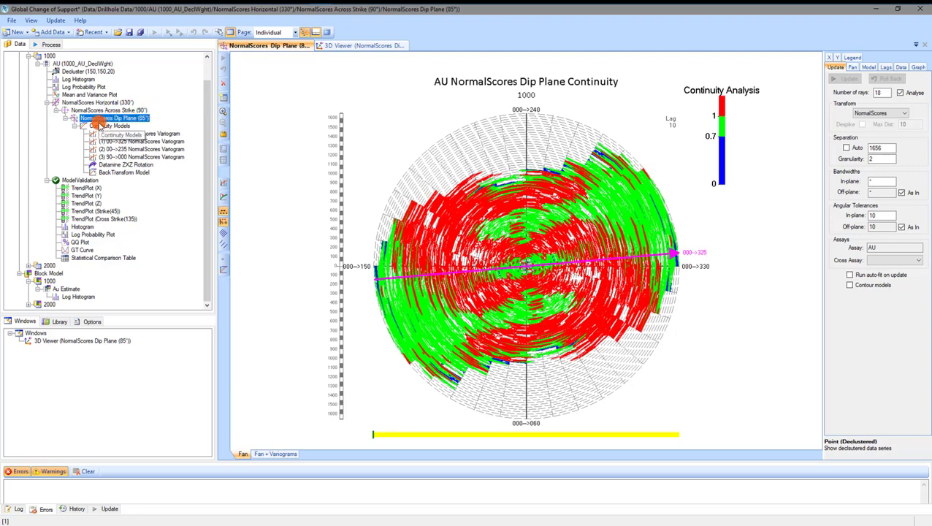
click(100, 126)
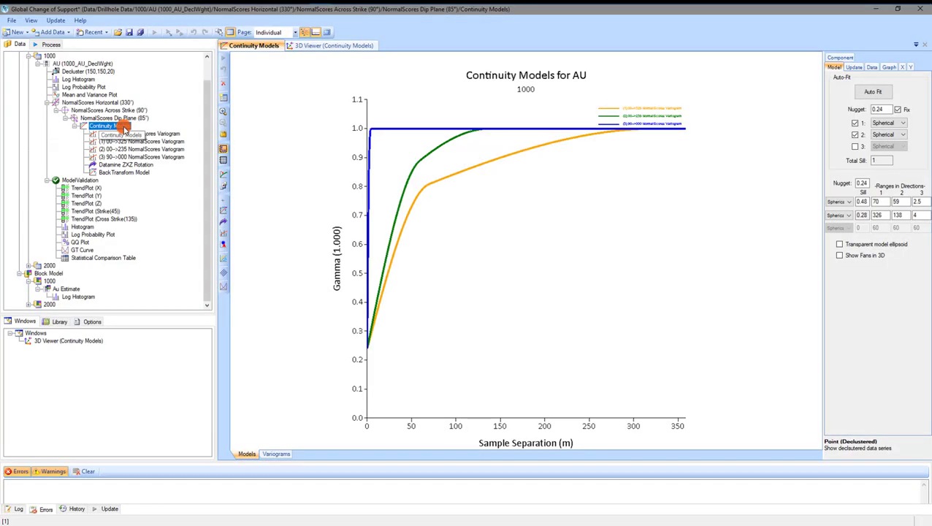
- Add a Predicted GT Curve to the domain 1000 Continuity Models
right_click(133, 127)
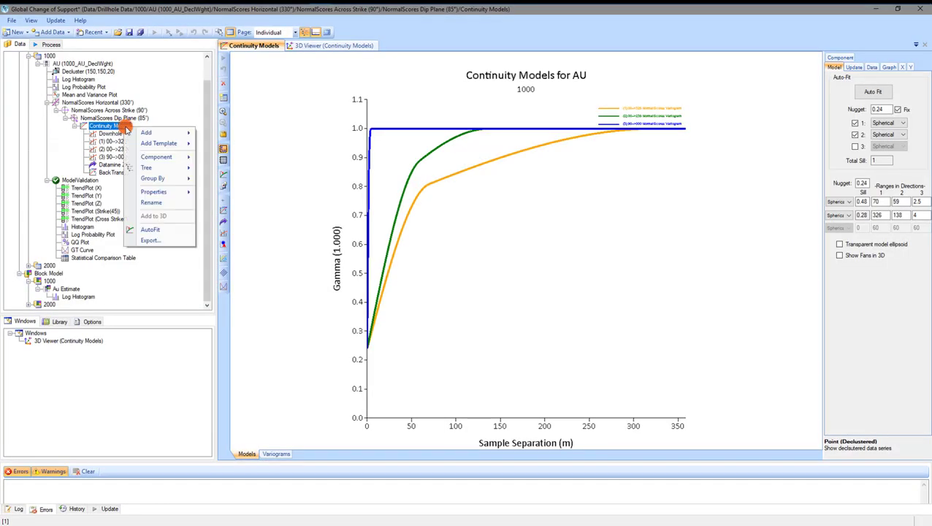
mouse_move(140, 131)
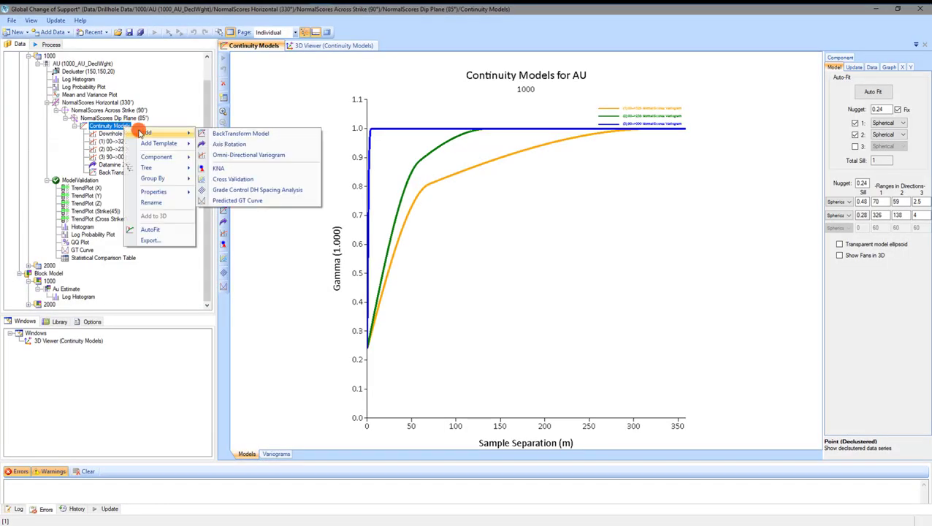
click(303, 202)
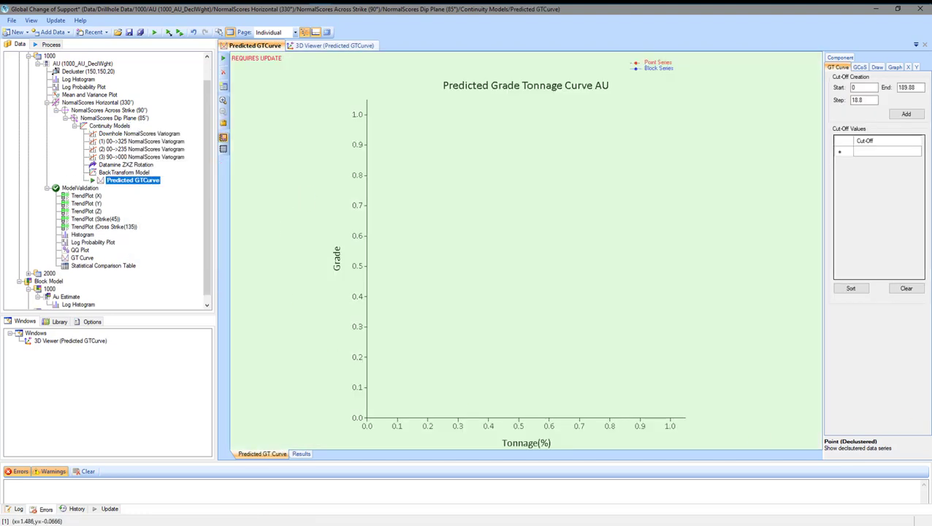
- Add cut-offs from 0 to 3 in steps of 0.1 to the predicted grade tonnage curve and update it
click(903, 87)
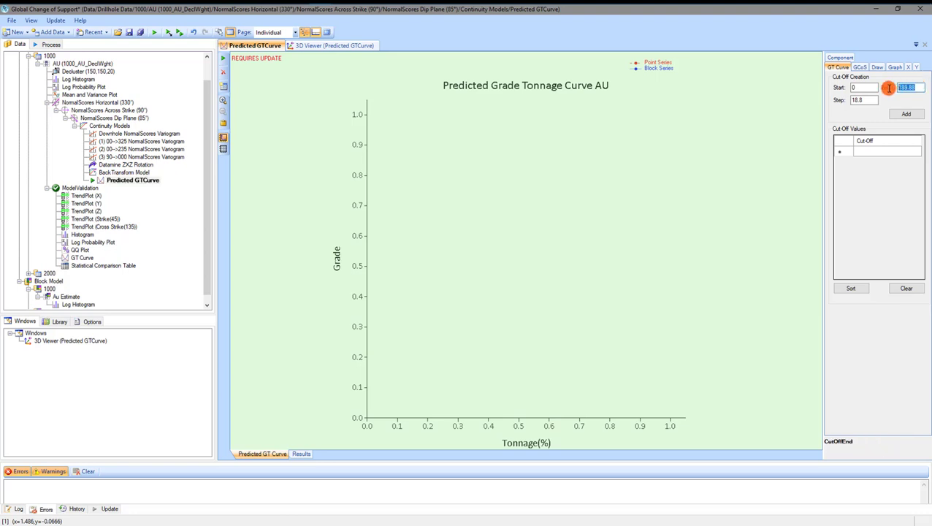
text(3)
key(Tab)
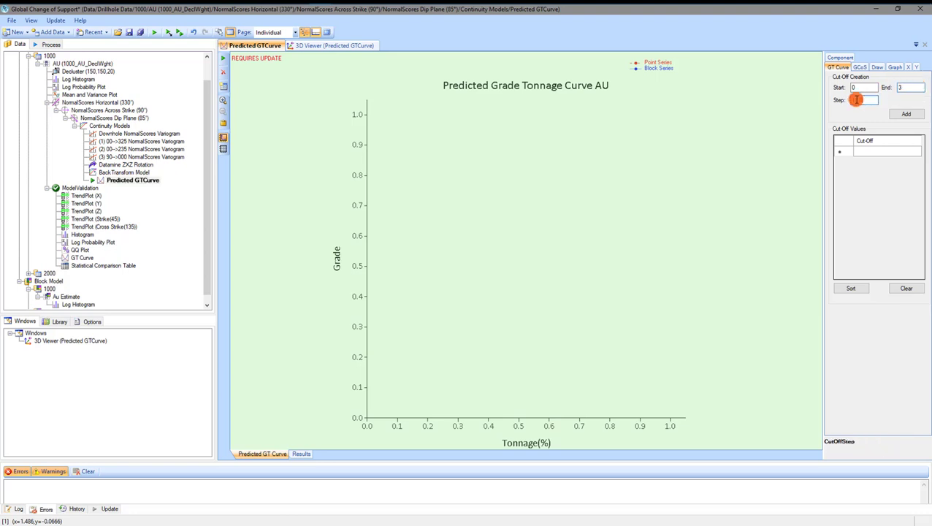
text(0.1)
click(898, 114)
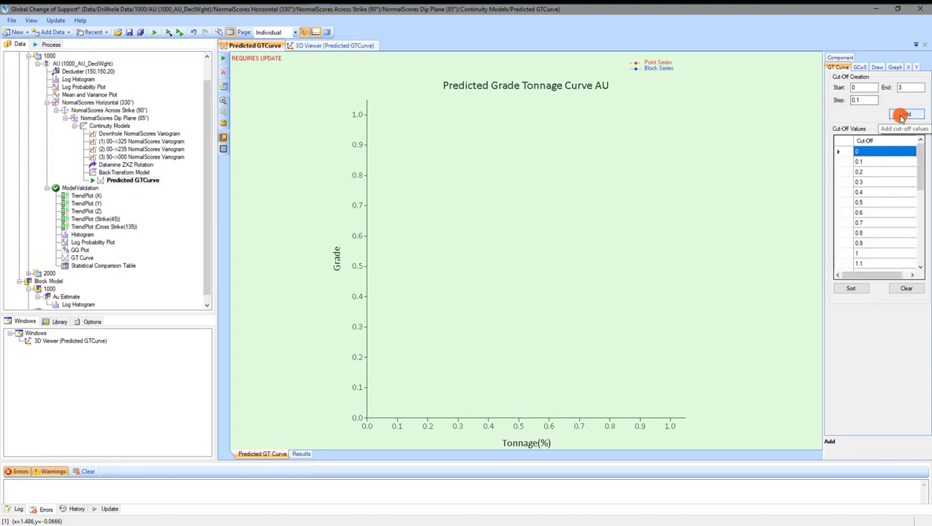
click(222, 58)
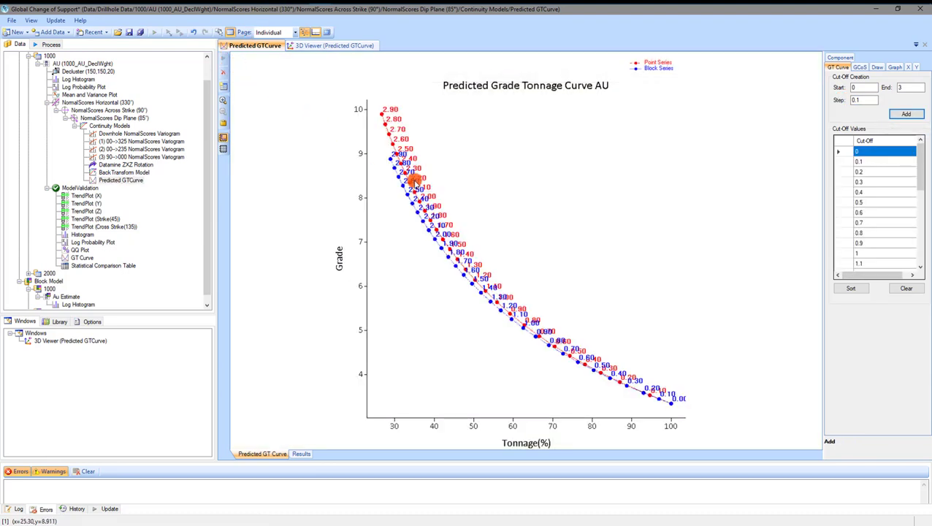
- Set the predicted curve's block size to 60 in X, 60 in Y and 1 in Z, and update the plot
click(860, 66)
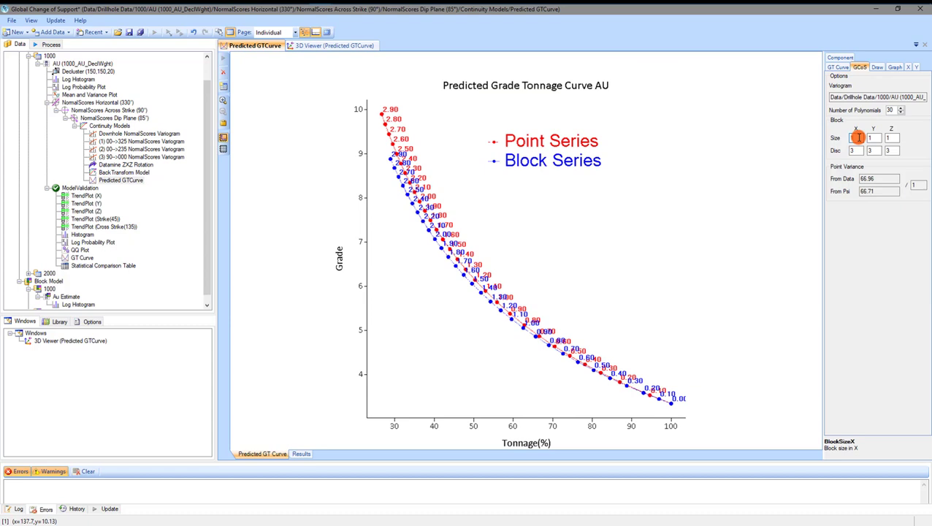
double_click(858, 138)
text(60)
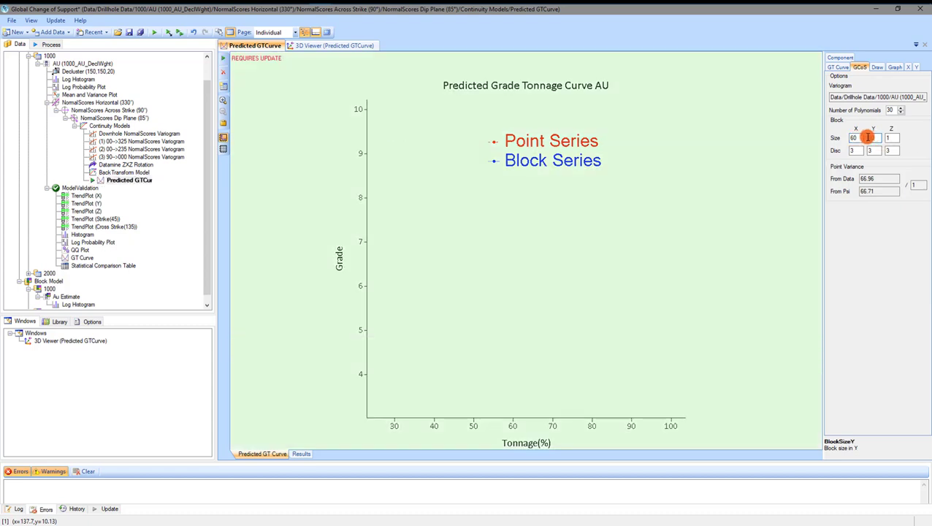
text(60)
click(884, 139)
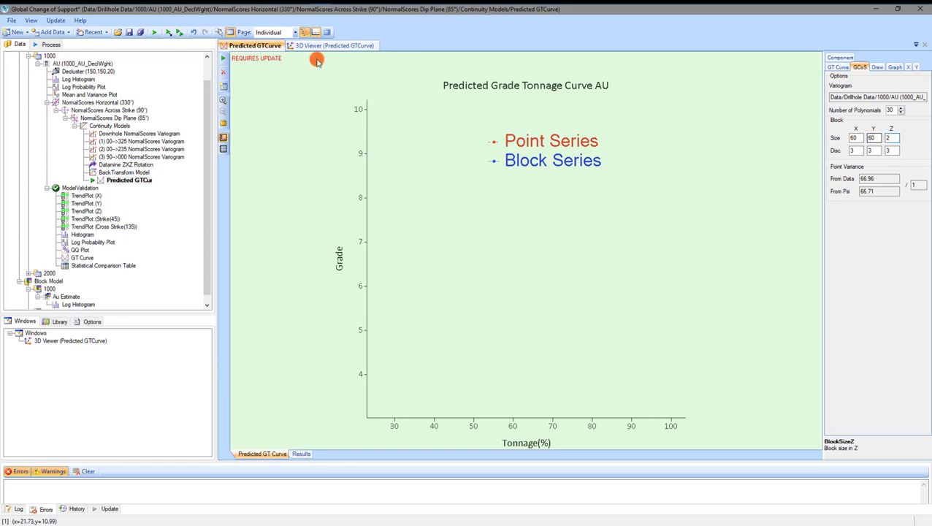
click(227, 59)
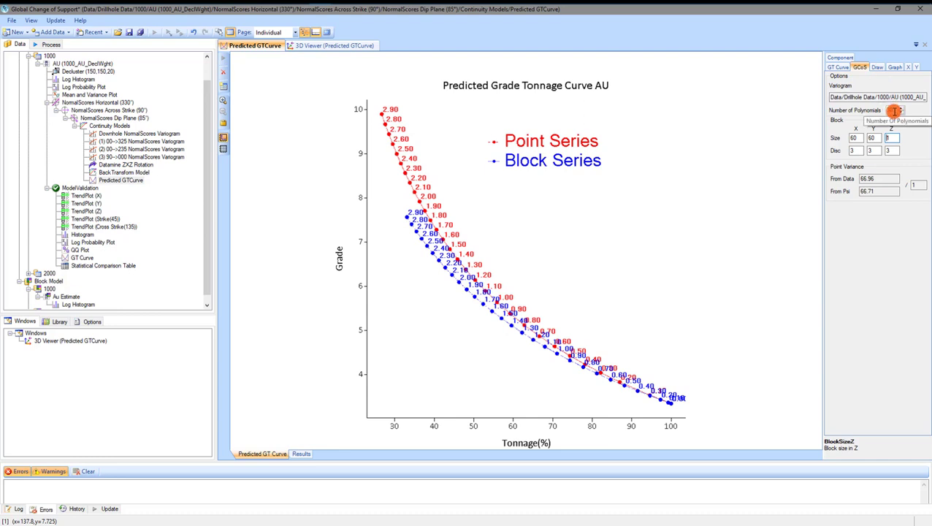
- Turn off the alternative draw style for the predicted grade tonnage curve to plot tonnage and grade against cut-off
click(876, 67)
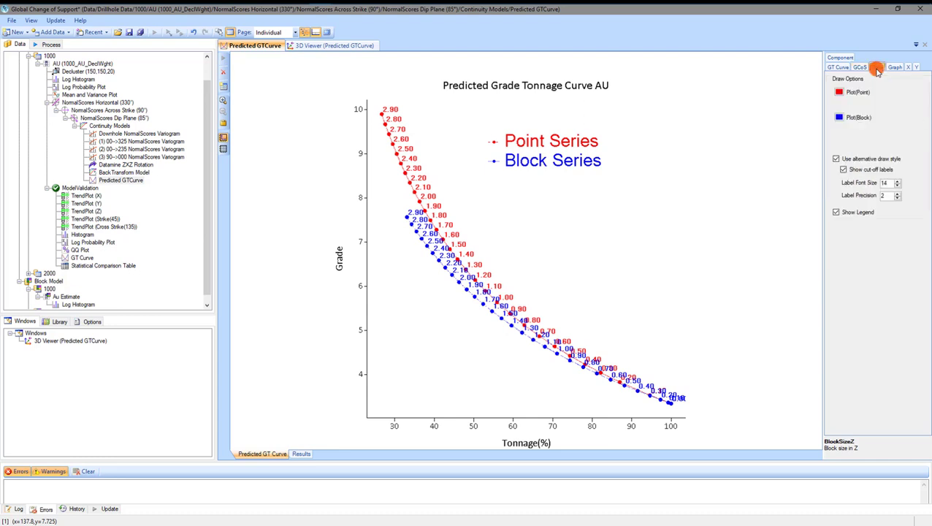
click(841, 159)
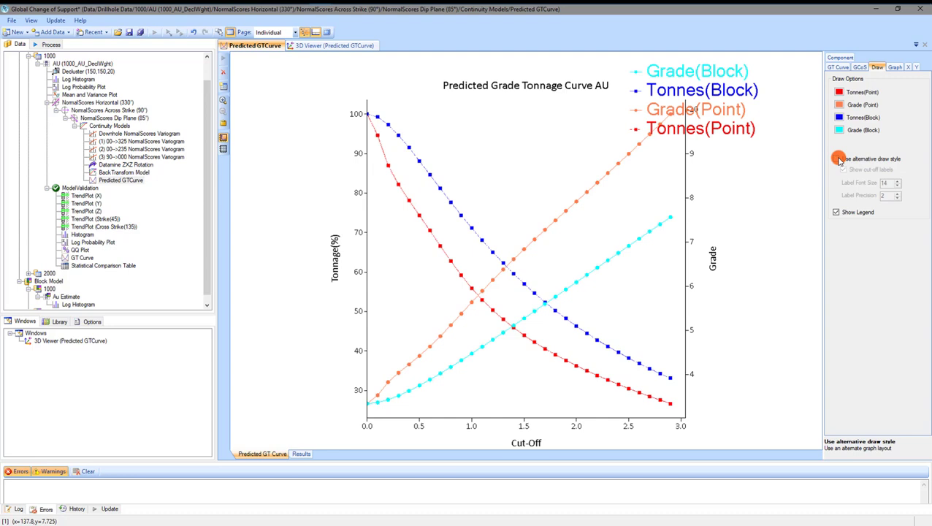
click(841, 159)
- Add a second Predicted GT Curve to the domain 1000 Continuity Models with cut-offs from 0 to 3 in steps of 0.1
click(109, 126)
right_click(115, 127)
mouse_move(164, 132)
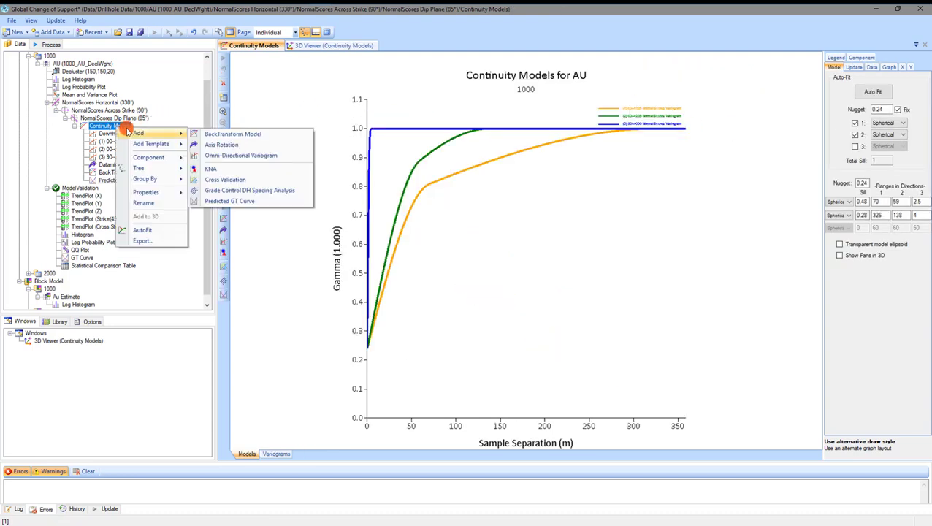
click(219, 199)
double_click(906, 87)
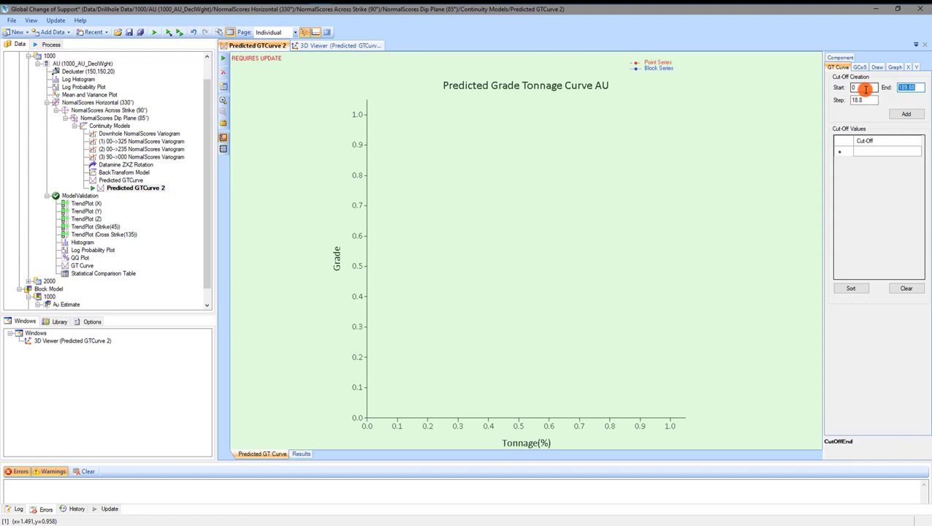
text(3)
double_click(862, 100)
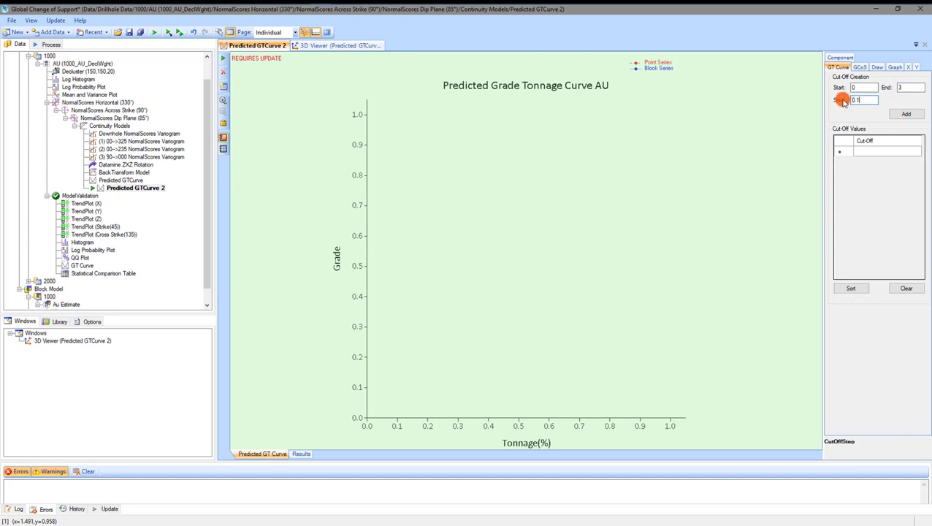
click(906, 114)
- Set the second curve's block size to 20 in X and Y, turn off its alternative draw style, and update it
click(861, 68)
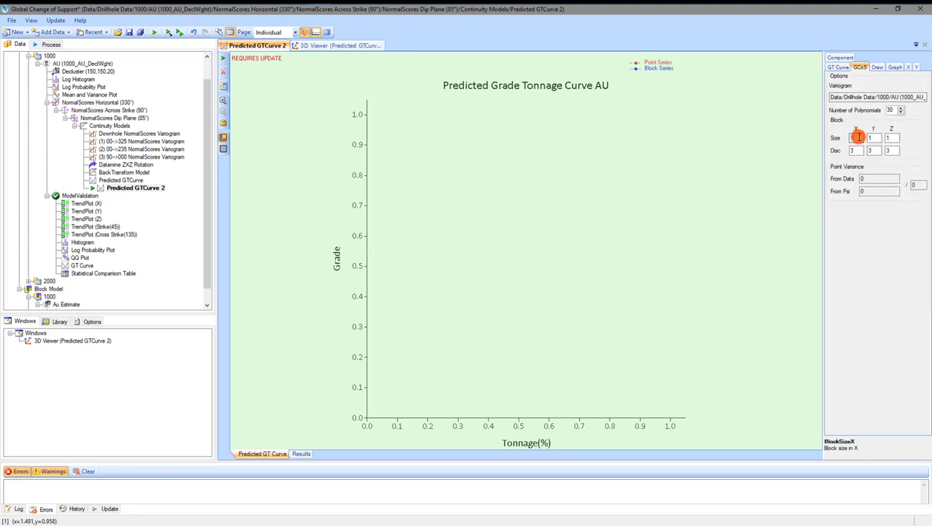
text(2020)
click(891, 135)
click(877, 66)
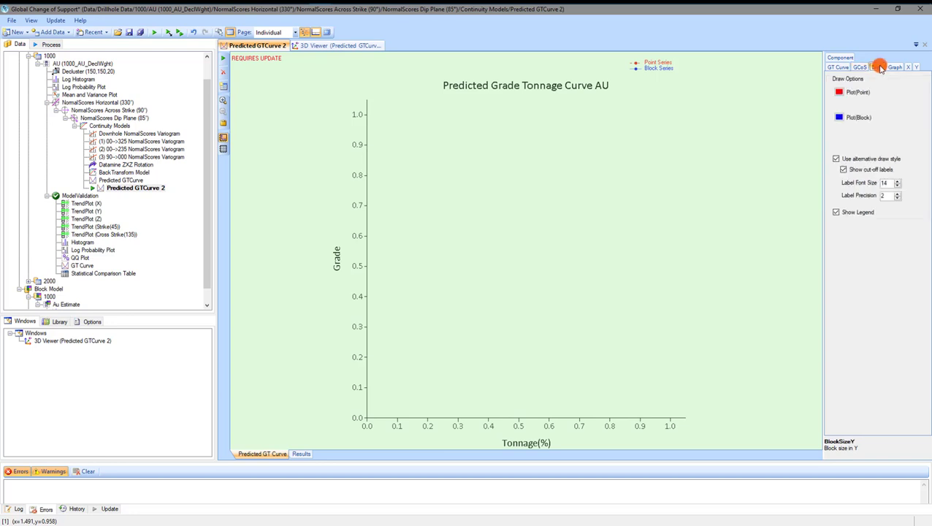
click(221, 60)
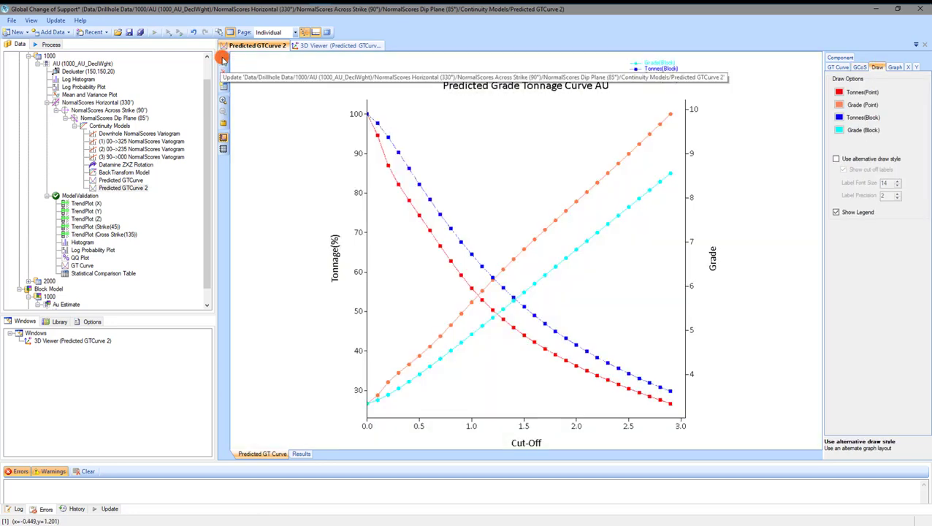
- Duplicate the second predicted curve under Continuity Models, set the copy's block size to 100 in X and Y, and update it
click(132, 188)
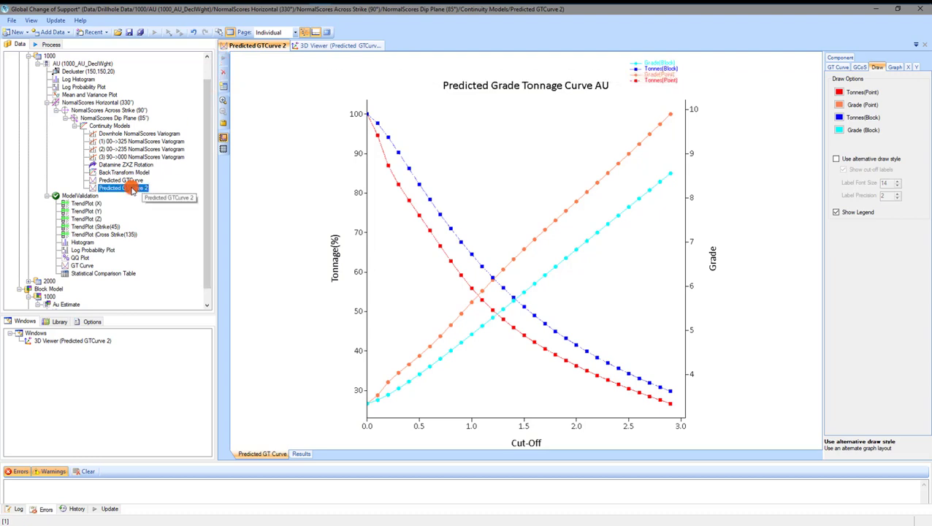
drag(132, 189, 109, 126)
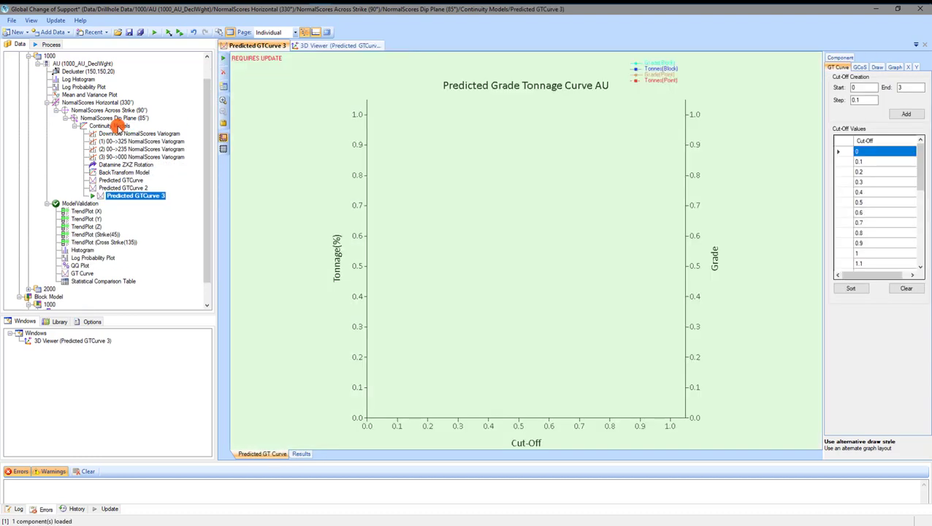
click(860, 67)
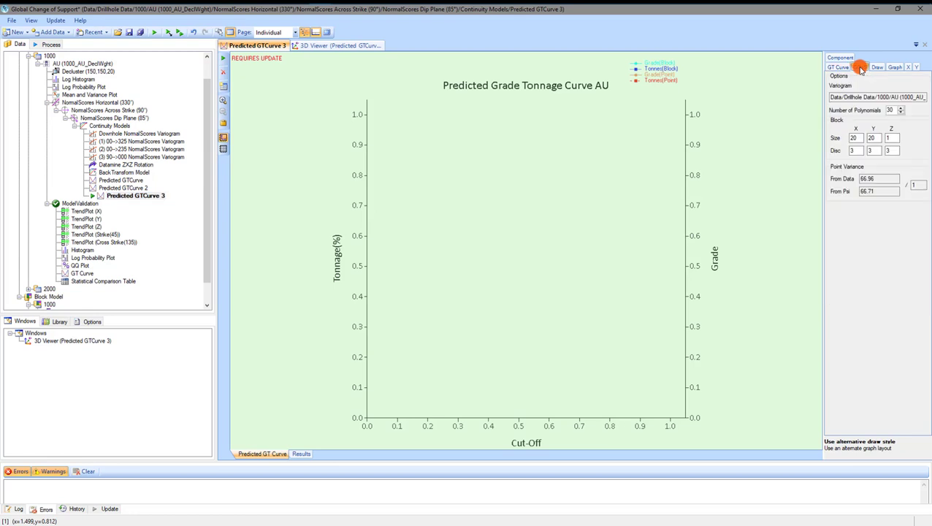
drag(859, 137, 846, 136)
text(100)
click(873, 139)
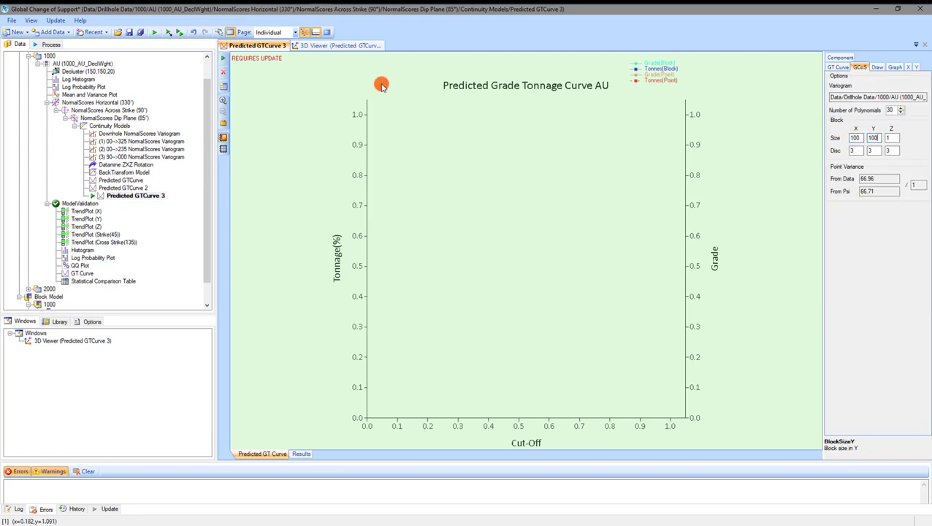
click(223, 58)
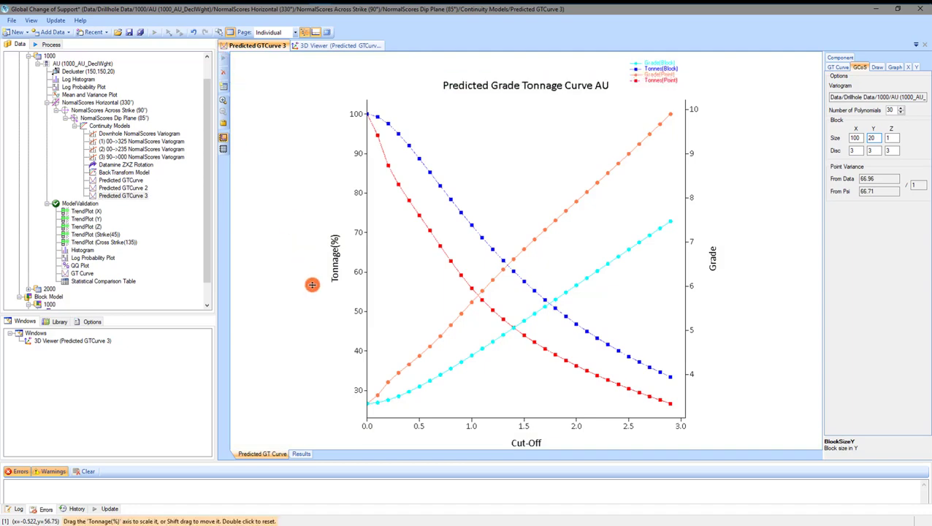
- Open the third predicted curve's results table, select all its rows, and examine the copy and export options
click(304, 454)
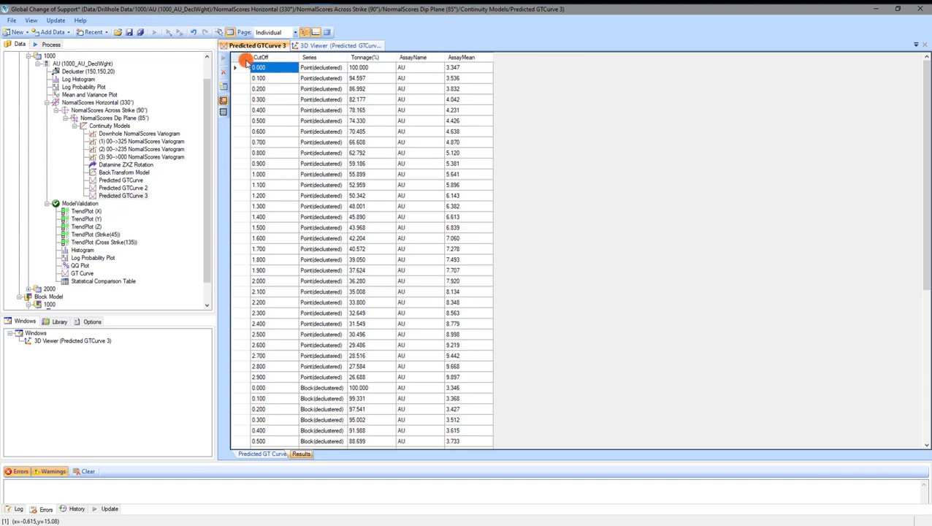
click(243, 60)
right_click(247, 62)
mouse_move(271, 76)
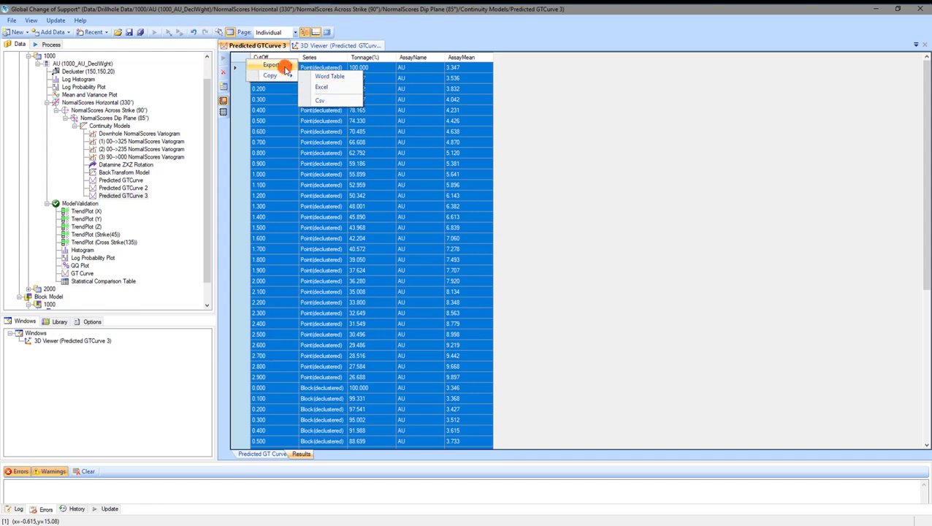
mouse_move(303, 67)
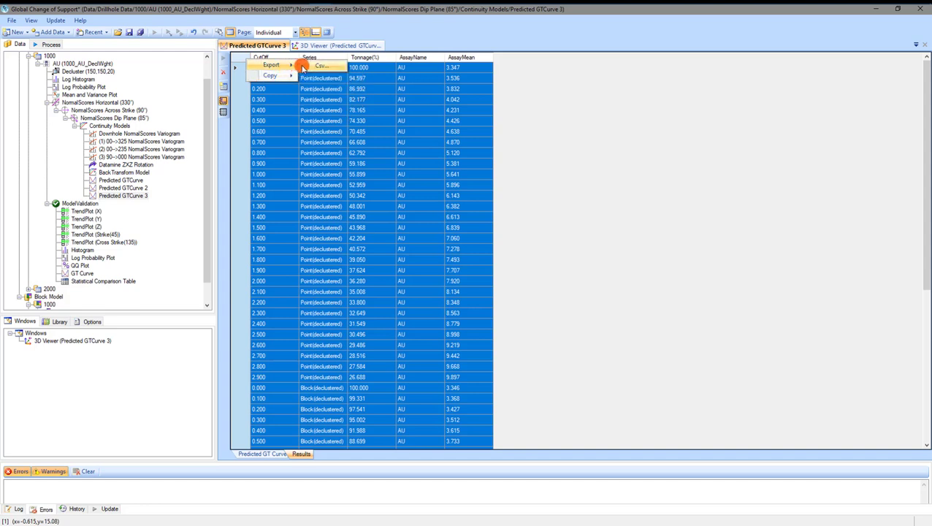
- Open the Continuity Models variograms, lower the nugget to 0.04 on the Direction 3 variogram, and update the dependent predicted curves
click(117, 141)
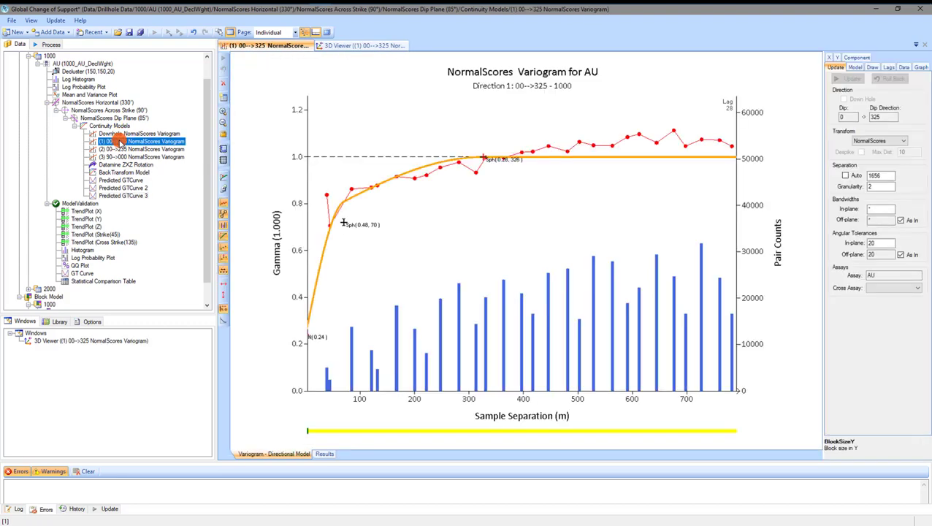
click(276, 454)
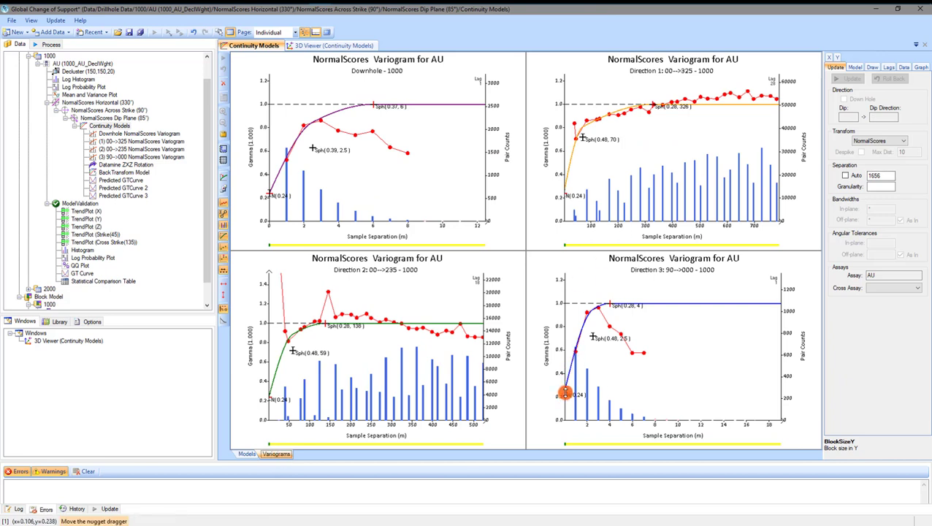
drag(564, 394, 569, 418)
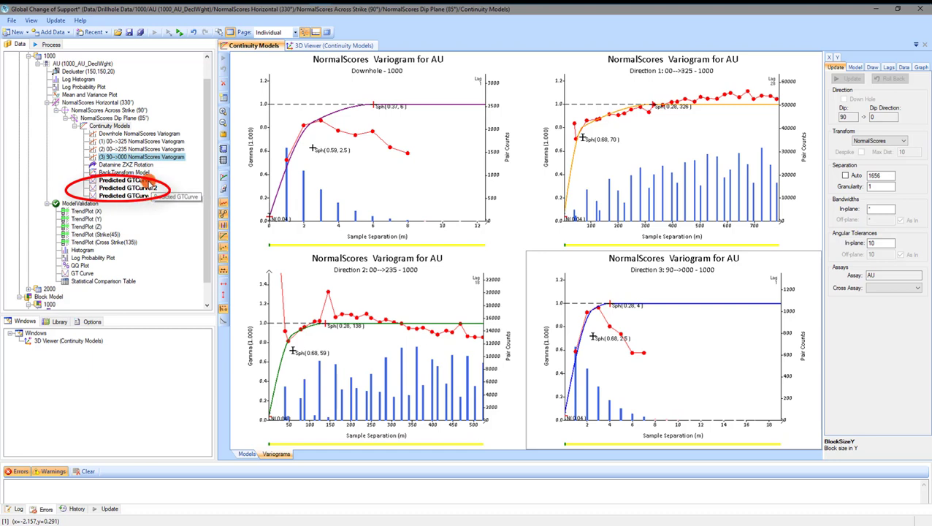
click(179, 32)
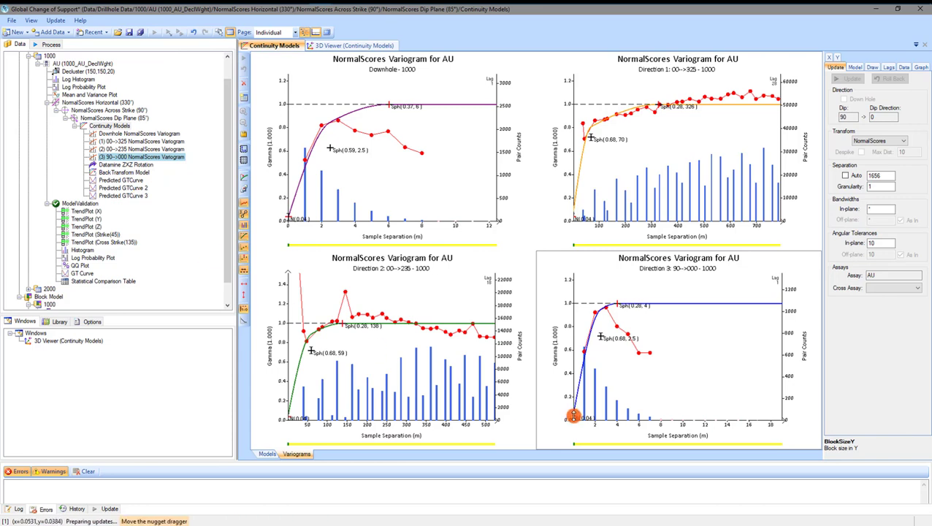
- Raise the nugget to 0.2 on the Direction 3 variogram and extend the Direction 1 second-structure range to about 483
drag(574, 415, 573, 398)
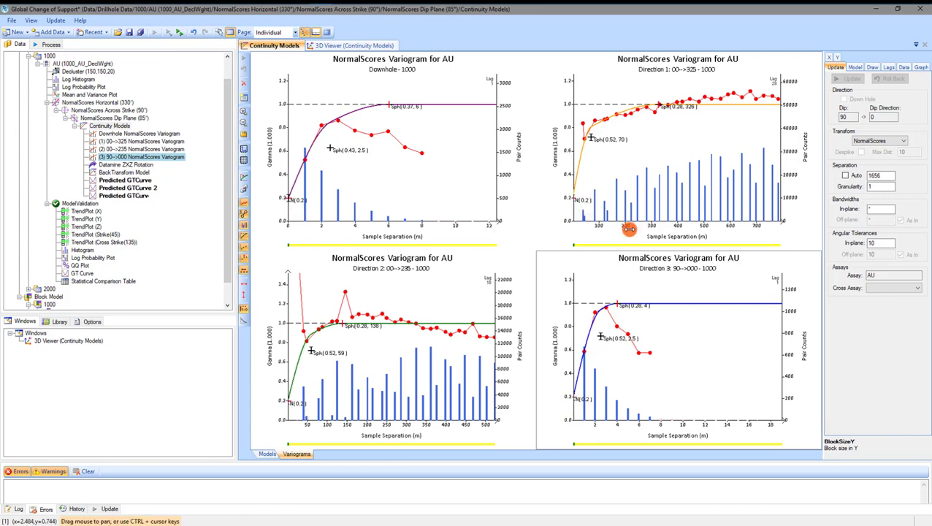
drag(656, 104, 701, 104)
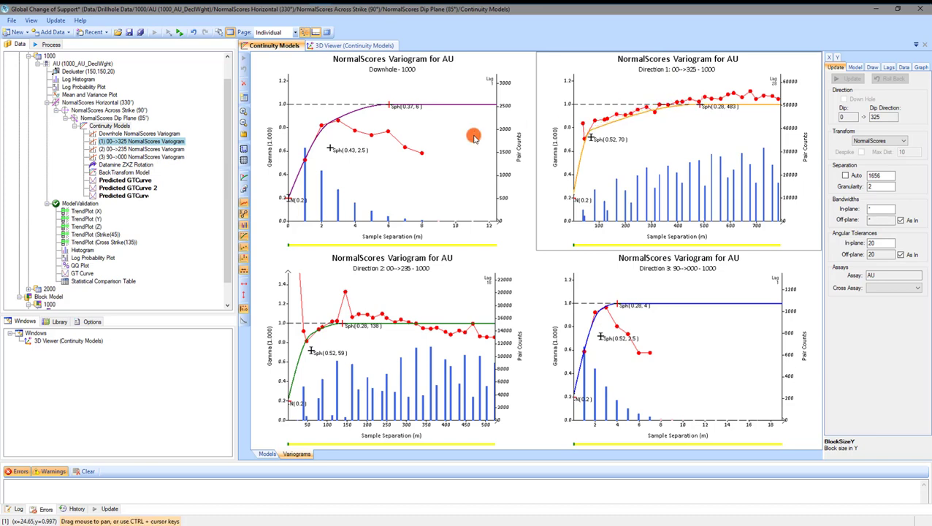